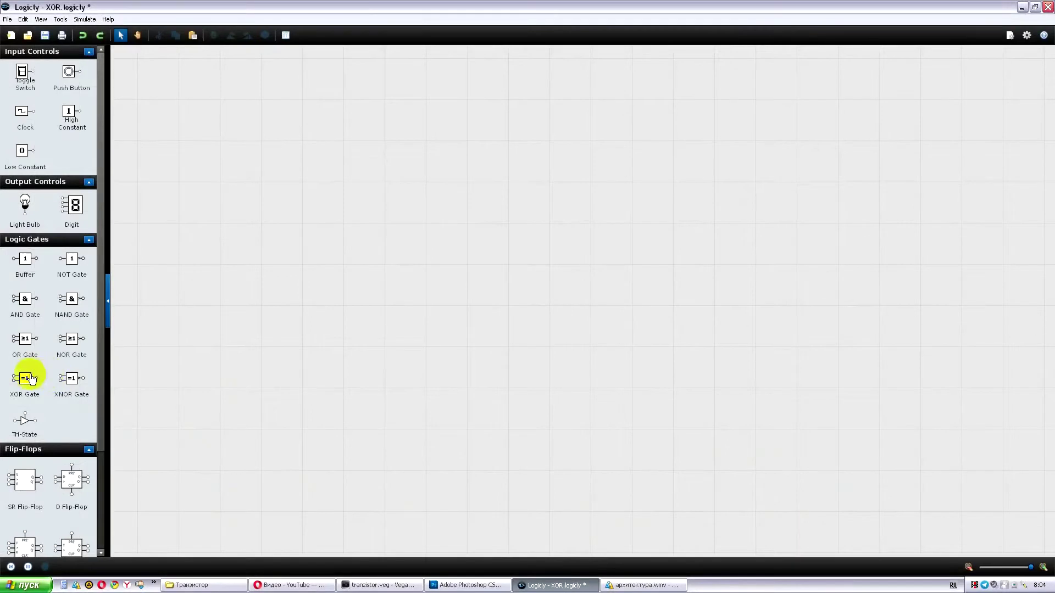
Place an XOR gate mid-canvas, two toggle switches to its left, one above the other, and a light bulb to its right
{"action": "left_click_drag", "start_coordinate": [24, 378], "coordinate": [586, 326]}
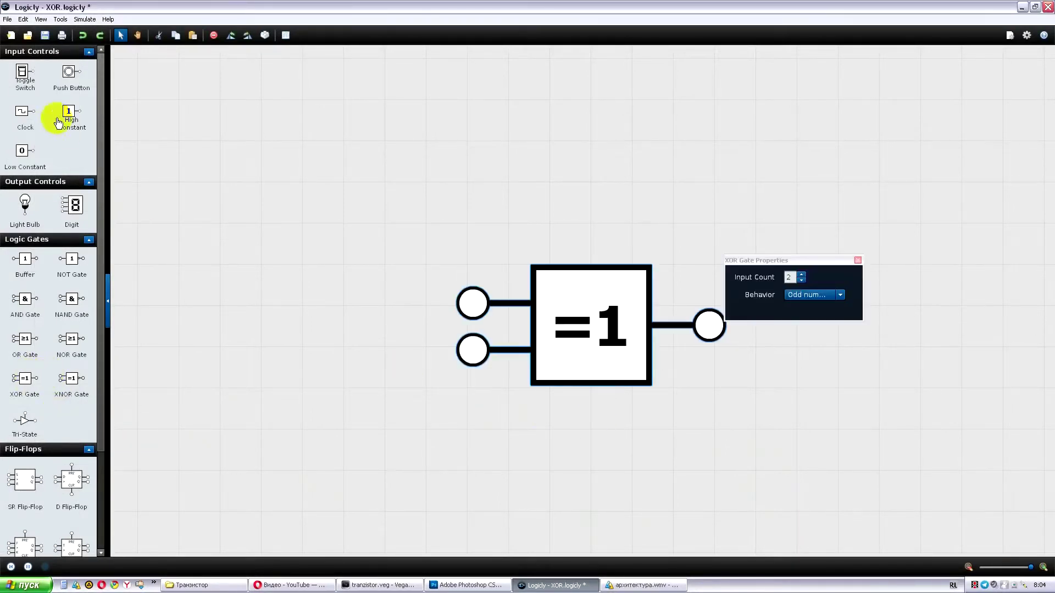
{"action": "left_click_drag", "start_coordinate": [22, 72], "coordinate": [236, 456]}
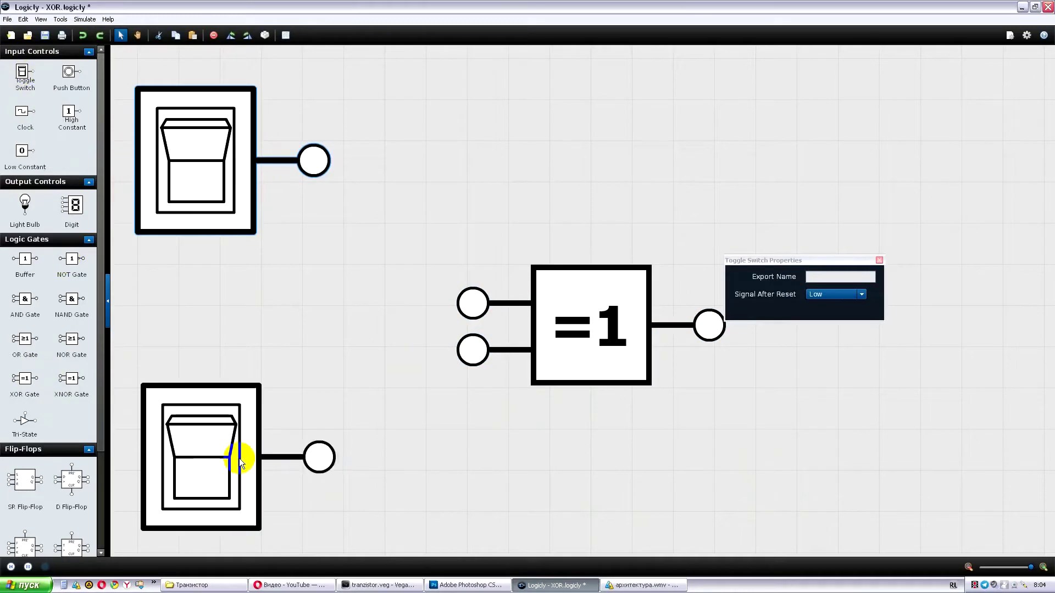
{"action": "left_click_drag", "start_coordinate": [25, 207], "coordinate": [904, 220]}
{"action": "left_click", "coordinate": [860, 262]}
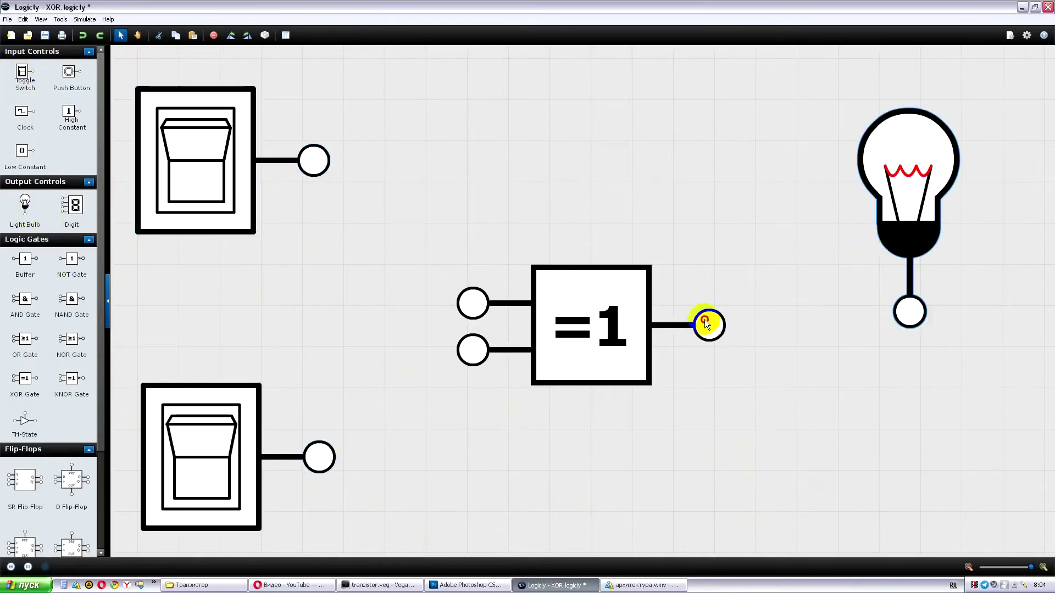
Wire the XOR gate's output to the light bulb and connect each toggle switch to one of the gate's inputs
{"action": "left_click_drag", "start_coordinate": [709, 325], "coordinate": [907, 312]}
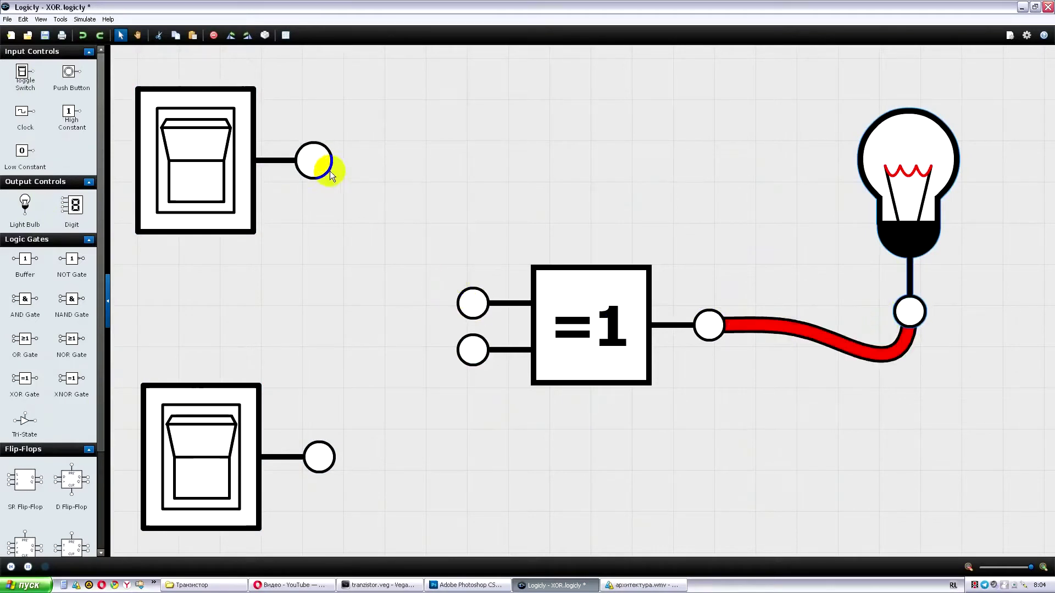
{"action": "left_click_drag", "start_coordinate": [325, 164], "coordinate": [473, 303]}
{"action": "left_click_drag", "start_coordinate": [453, 372], "coordinate": [313, 459]}
Test the XOR gate by switching each input on alone, then both together
{"action": "left_click", "coordinate": [197, 142]}
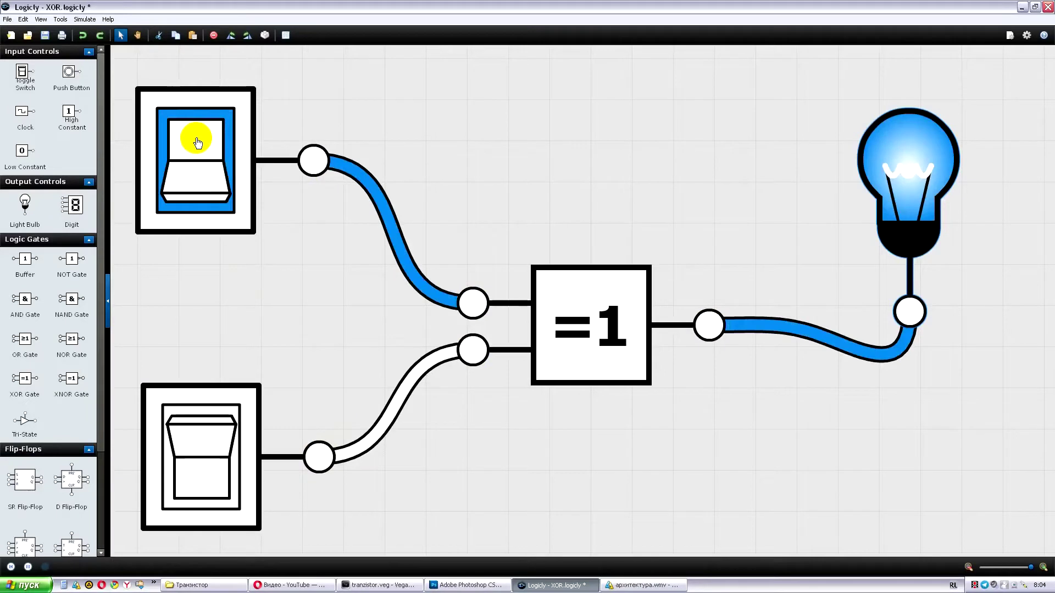
{"action": "left_click", "coordinate": [197, 141]}
{"action": "left_click", "coordinate": [209, 456]}
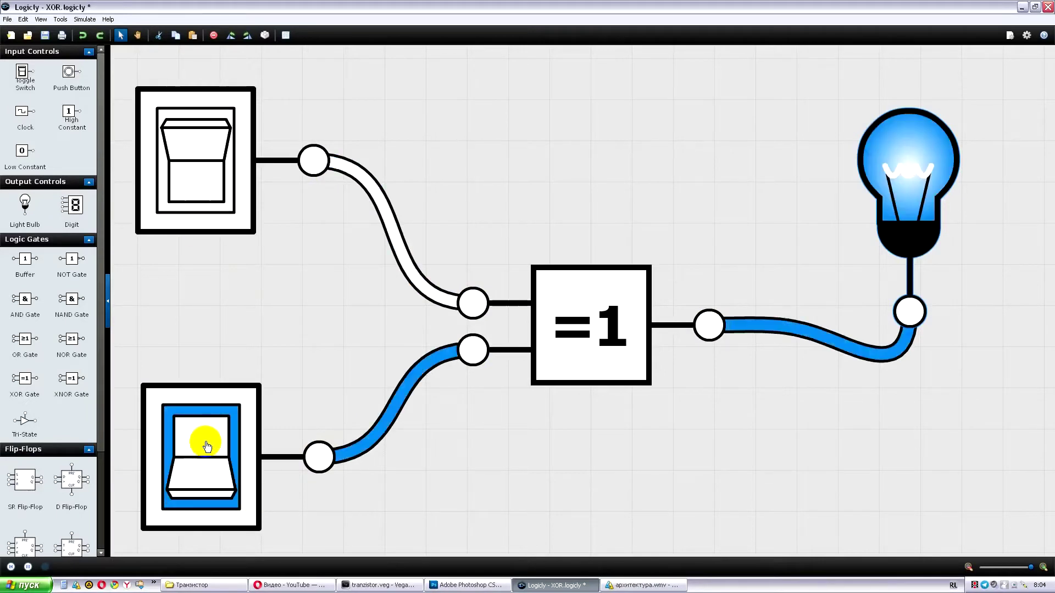
{"action": "left_click", "coordinate": [207, 443]}
{"action": "left_click", "coordinate": [209, 397]}
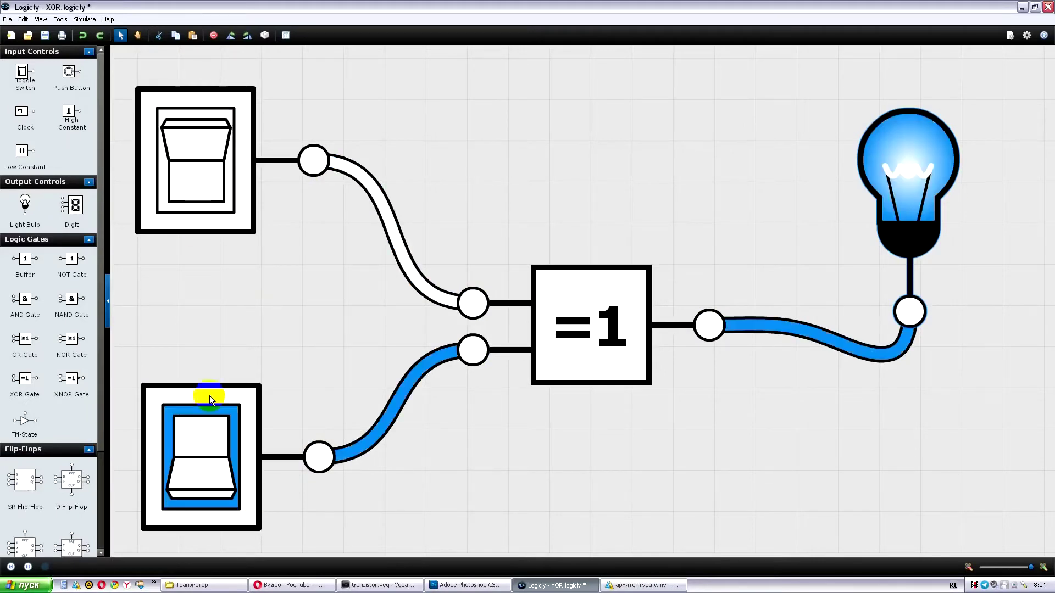
{"action": "left_click", "coordinate": [189, 138]}
{"action": "left_click", "coordinate": [191, 171]}
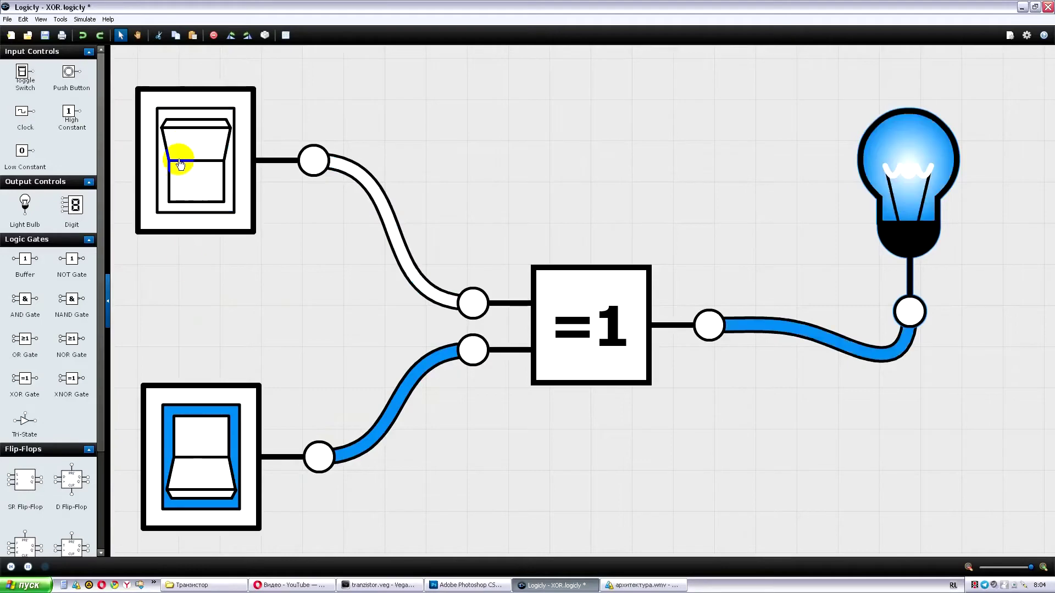
{"action": "left_click", "coordinate": [178, 163]}
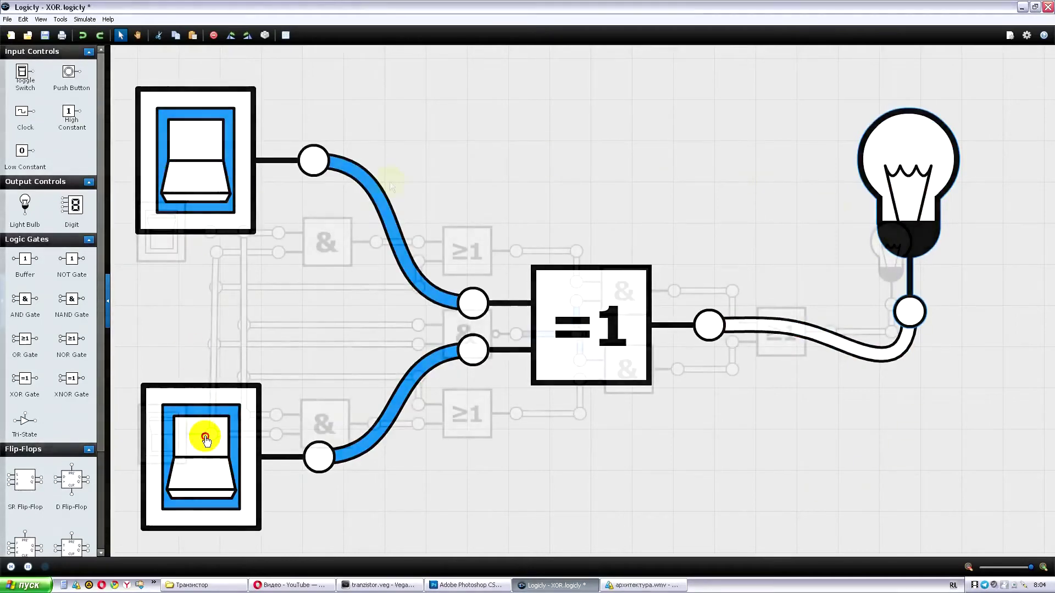
{"action": "left_click", "coordinate": [202, 455]}
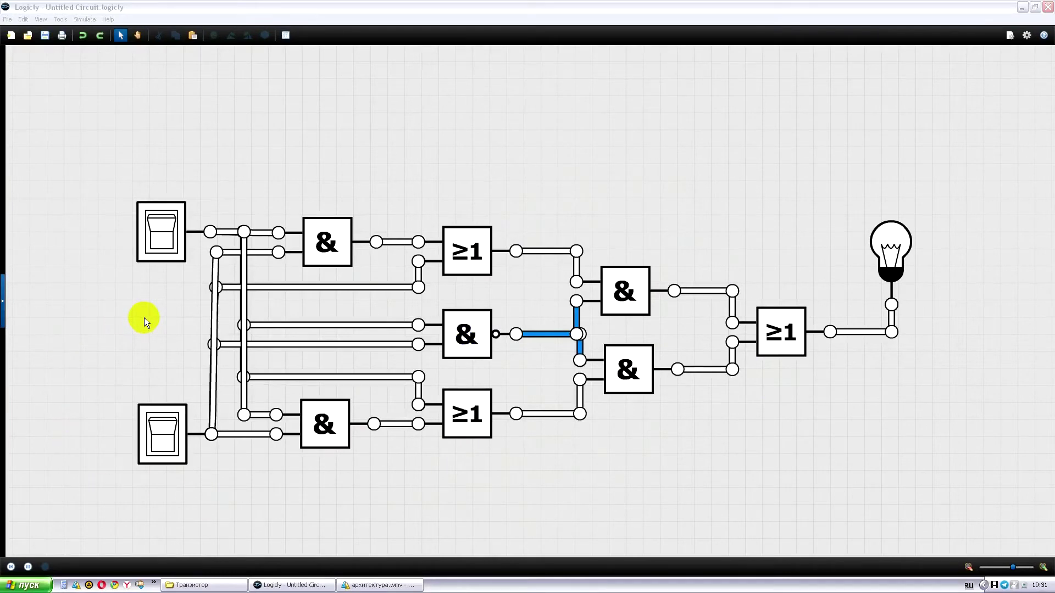
Test the seven-gate circuit by switching its upper input on and off, then its lower input on and off
{"action": "left_click", "coordinate": [162, 227]}
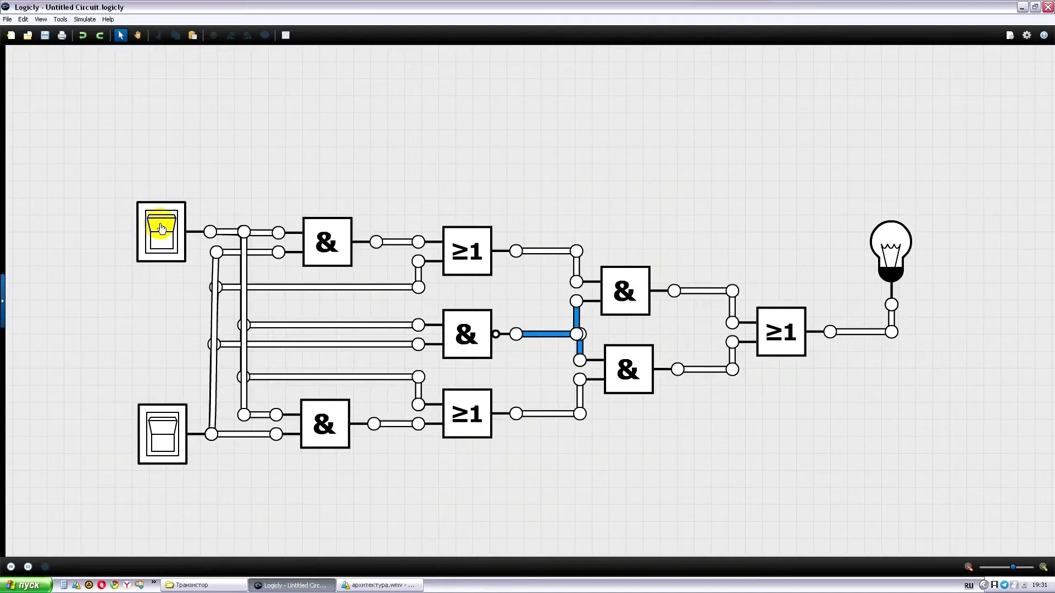
{"action": "left_click", "coordinate": [162, 228]}
{"action": "left_click", "coordinate": [162, 227]}
{"action": "left_click", "coordinate": [161, 227]}
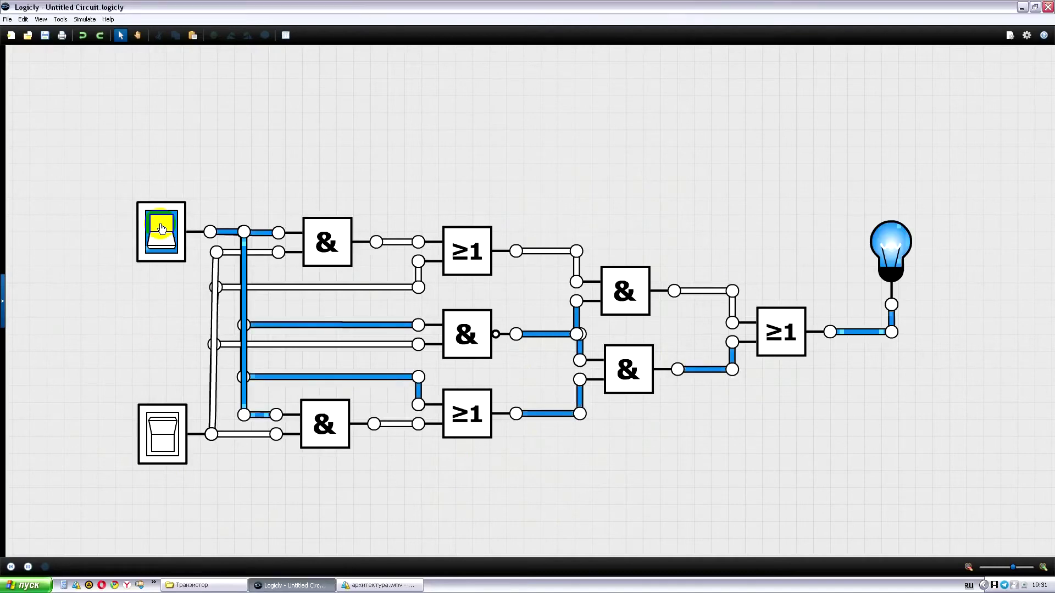
{"action": "left_click", "coordinate": [160, 228]}
{"action": "left_click", "coordinate": [160, 433]}
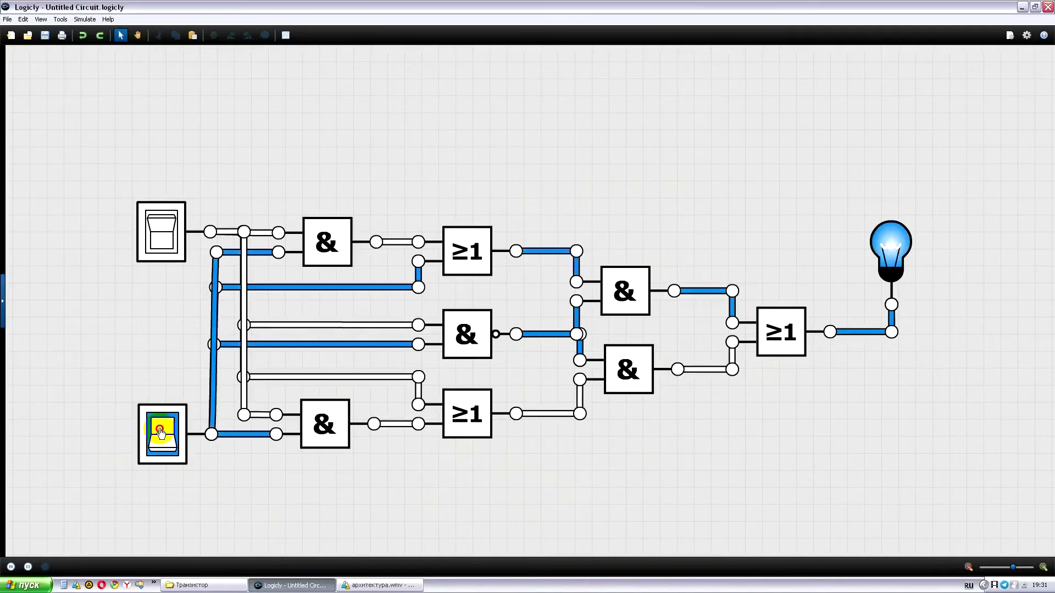
{"action": "left_click", "coordinate": [160, 433]}
{"action": "left_click", "coordinate": [160, 433]}
{"action": "left_click", "coordinate": [160, 433]}
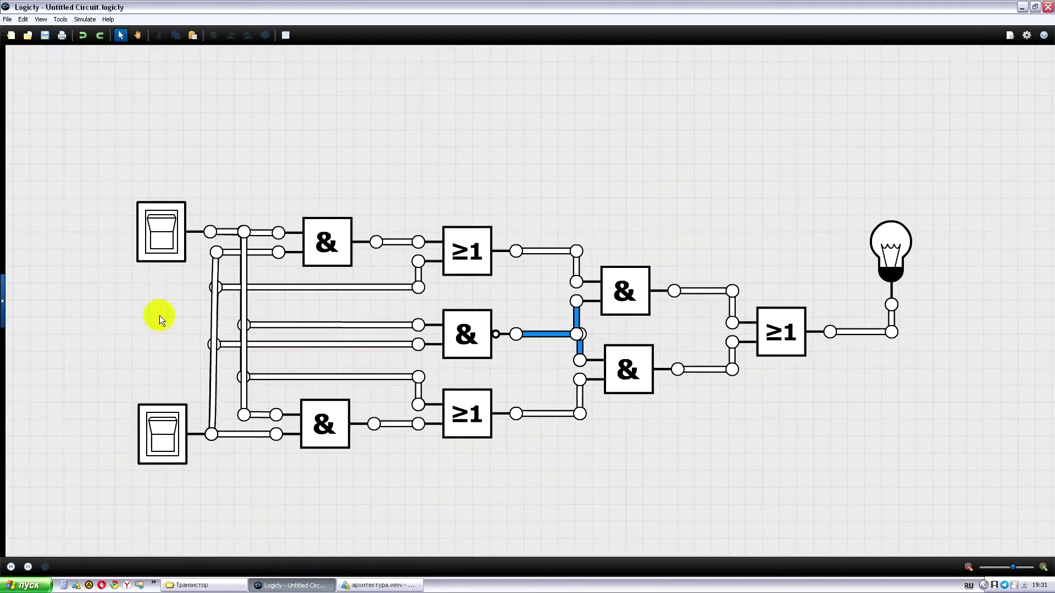
Switch on both inputs of the seven-gate circuit, toggle the upper one repeatedly, and return both to off
{"action": "left_click", "coordinate": [160, 229]}
{"action": "left_click", "coordinate": [162, 437]}
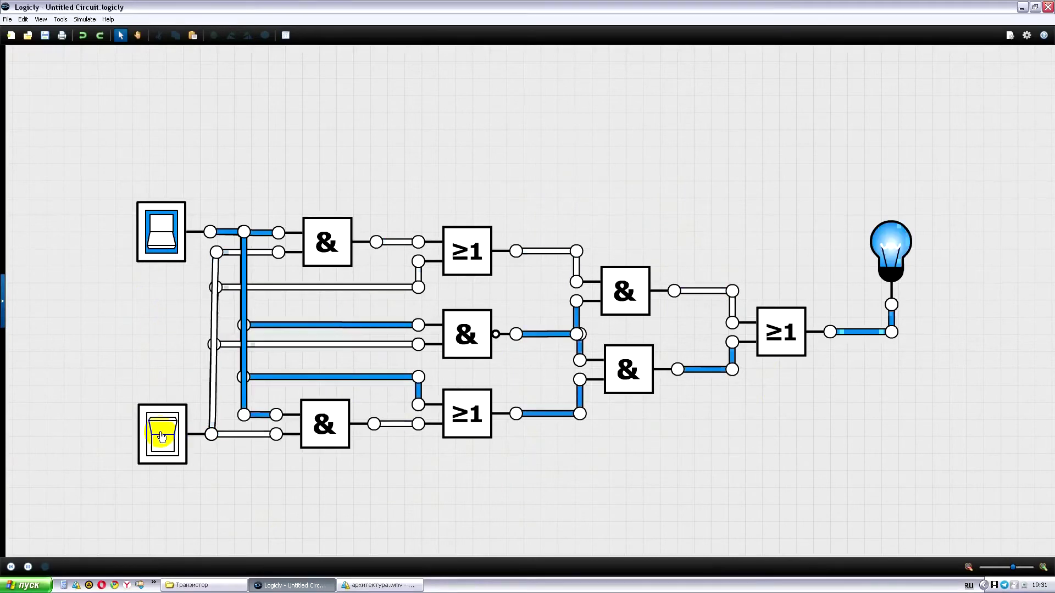
{"action": "left_click", "coordinate": [159, 234]}
{"action": "left_click", "coordinate": [158, 234]}
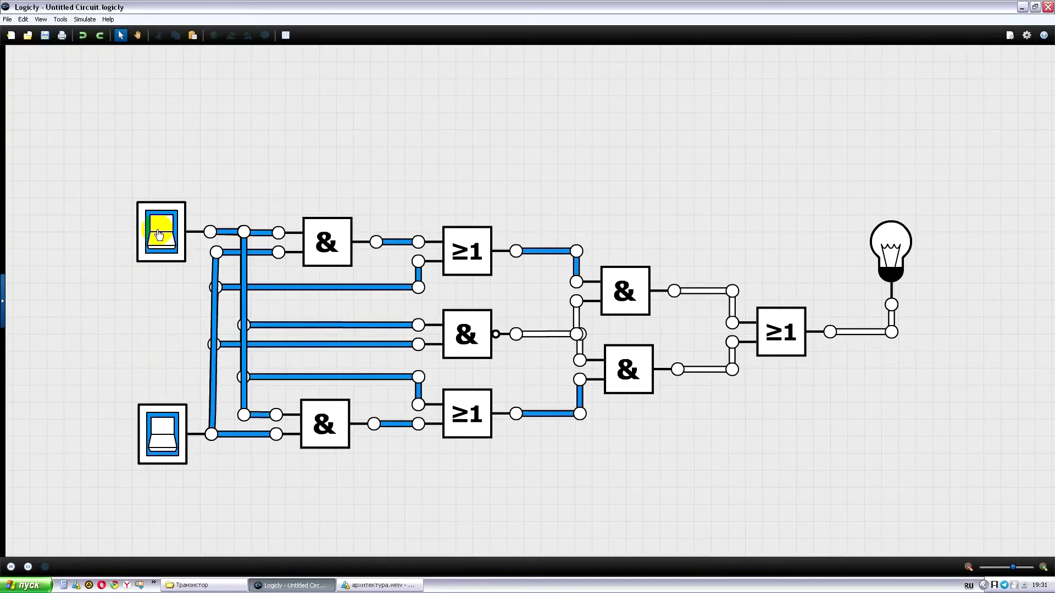
{"action": "left_click", "coordinate": [159, 234]}
{"action": "left_click", "coordinate": [159, 234]}
{"action": "left_click", "coordinate": [159, 234]}
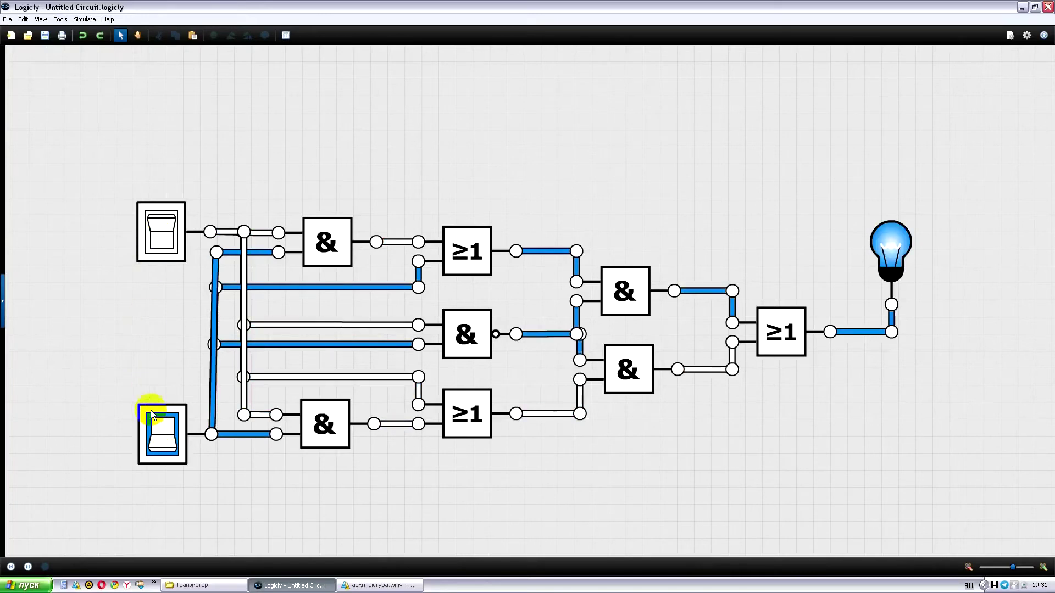
{"action": "left_click", "coordinate": [161, 427]}
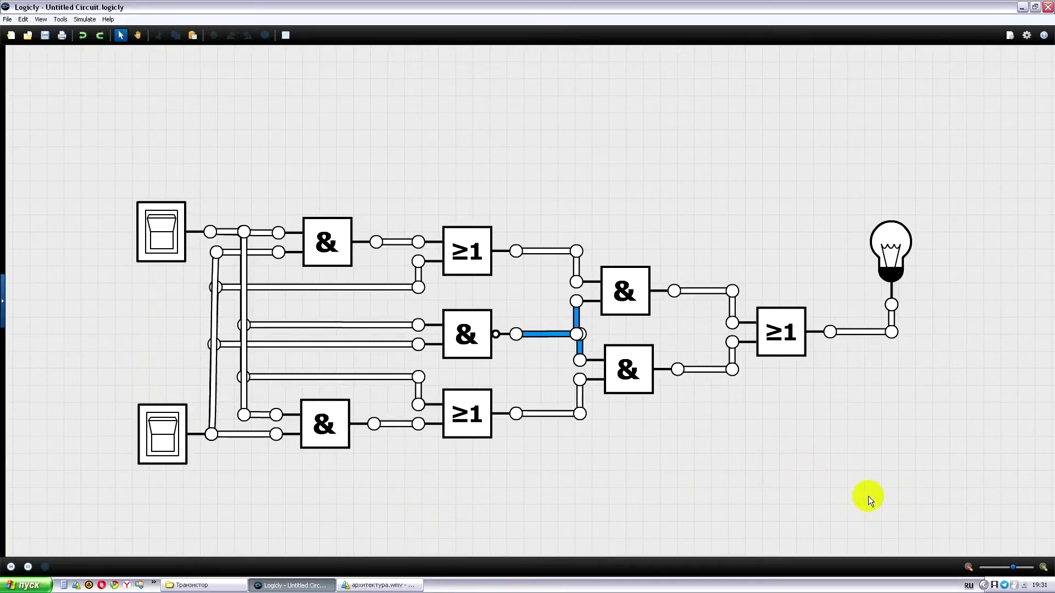
Test the three-gate circuit below by switching each of its two inputs on and off separately
{"action": "scroll", "coordinate": [868, 497], "scroll_direction": "down", "scroll_amount": 5}
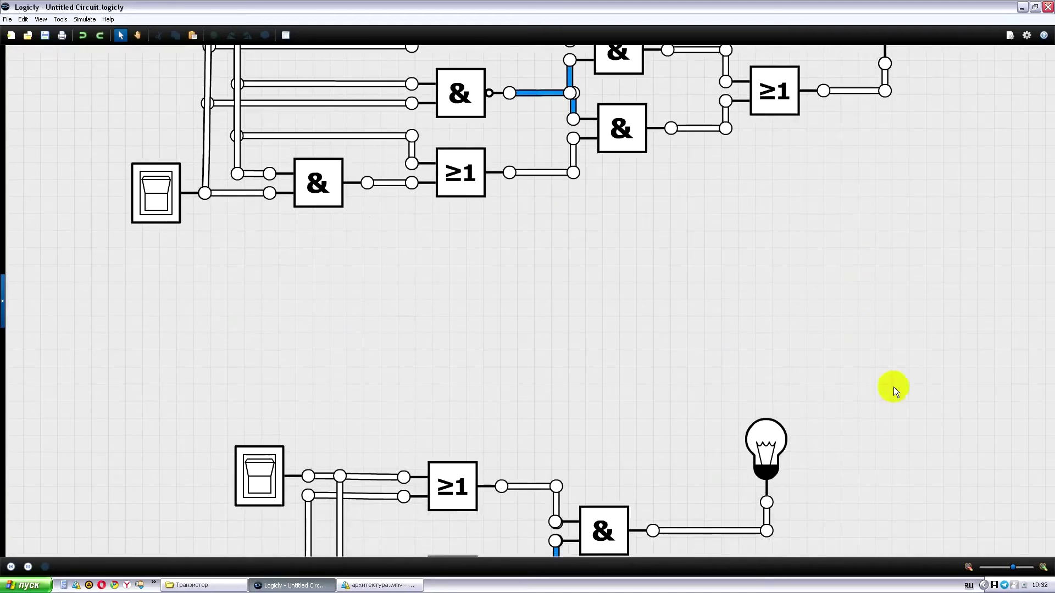
{"action": "scroll", "coordinate": [899, 471], "scroll_direction": "down", "scroll_amount": 4}
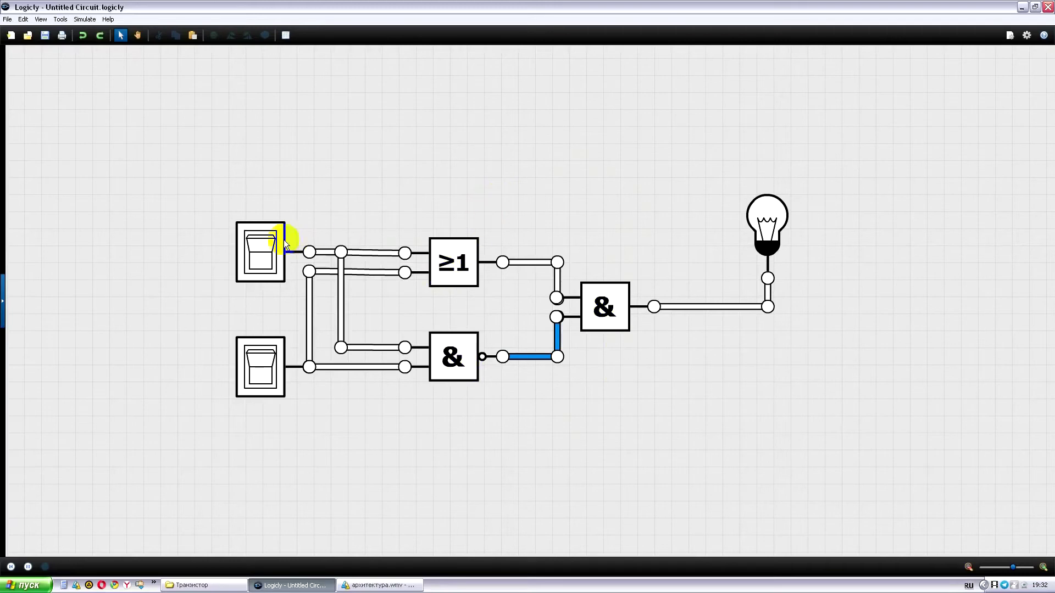
{"action": "left_click", "coordinate": [262, 251]}
{"action": "left_click", "coordinate": [261, 251]}
{"action": "left_click", "coordinate": [261, 363]}
{"action": "left_click", "coordinate": [261, 364]}
Test the three-gate circuit with both inputs on, toggling each one in turn, and return both to off
{"action": "left_click", "coordinate": [258, 245]}
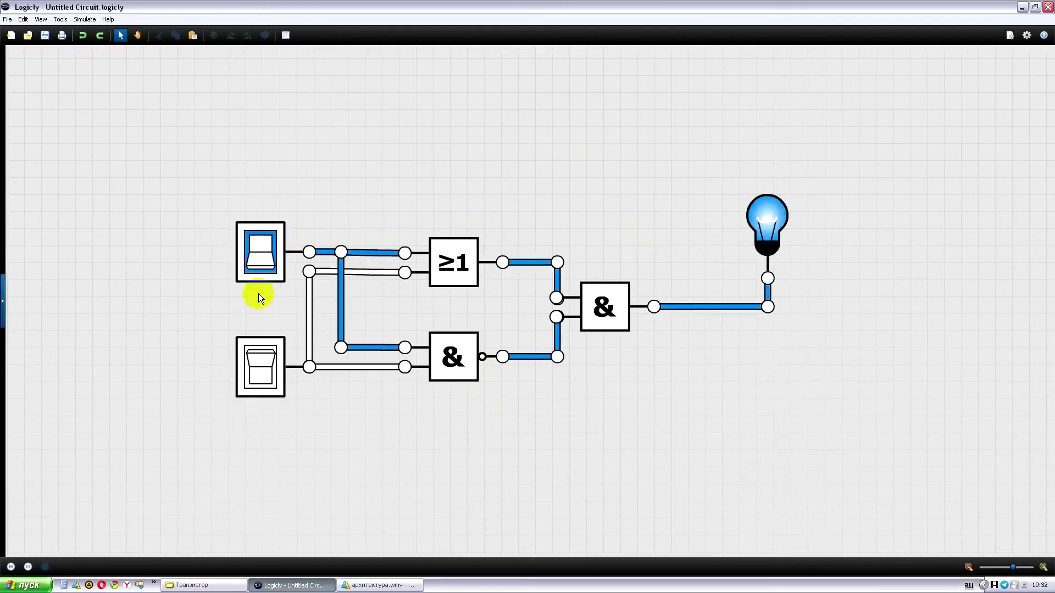
{"action": "left_click", "coordinate": [260, 368]}
{"action": "left_click", "coordinate": [259, 372]}
{"action": "left_click", "coordinate": [259, 372]}
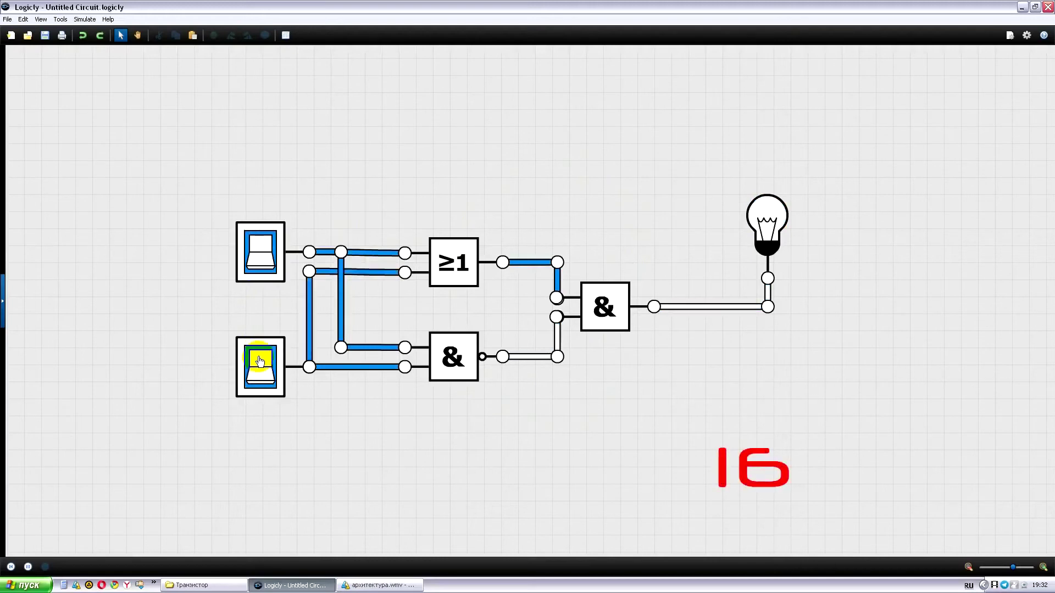
{"action": "left_click", "coordinate": [260, 248]}
{"action": "left_click", "coordinate": [261, 249]}
{"action": "left_click", "coordinate": [260, 250]}
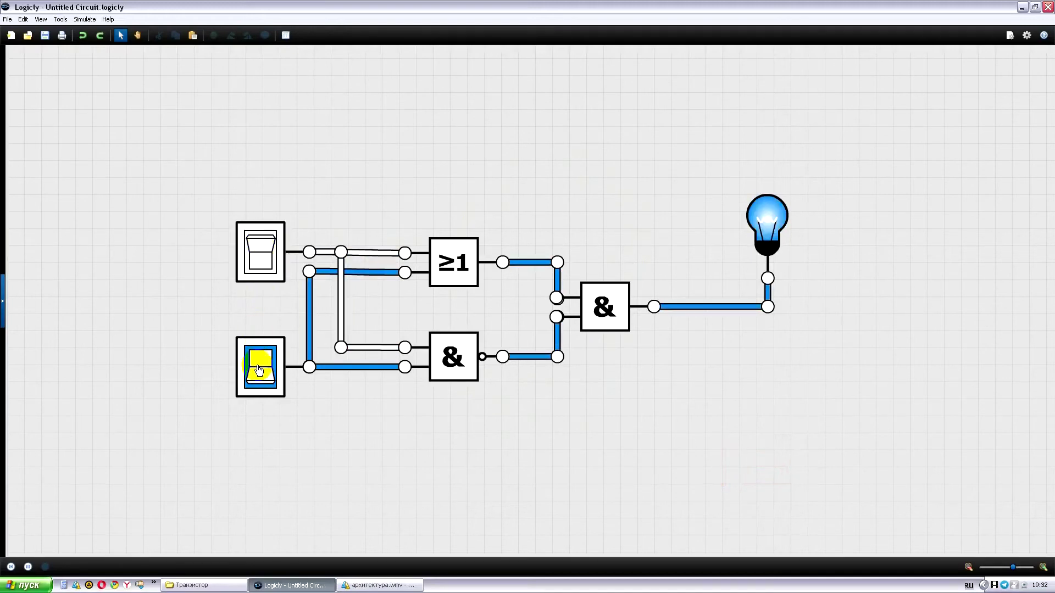
{"action": "left_click", "coordinate": [259, 365]}
Test the single XOR gate circuit below by switching its upper input on and off
{"action": "scroll", "coordinate": [545, 493], "scroll_direction": "down", "scroll_amount": 5}
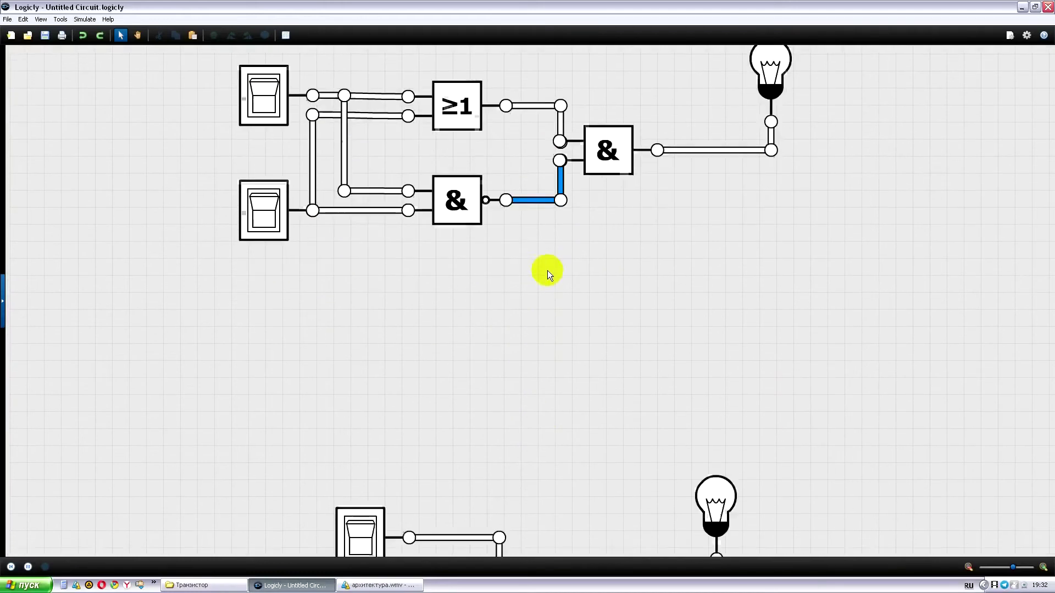
{"action": "left_click_drag", "start_coordinate": [585, 235], "coordinate": [579, 174]}
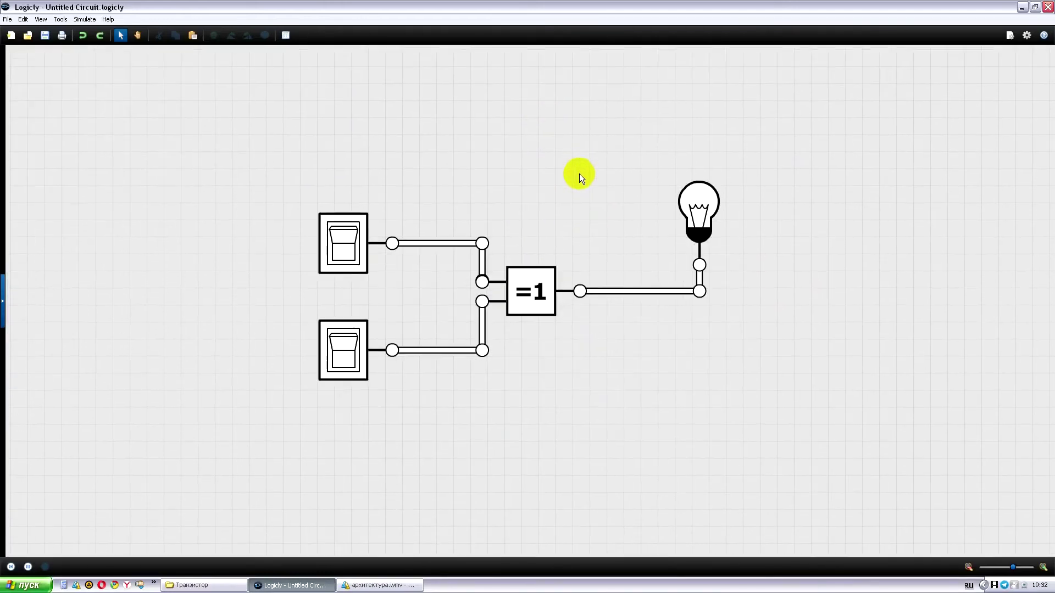
{"action": "left_click", "coordinate": [341, 244]}
{"action": "left_click", "coordinate": [342, 244]}
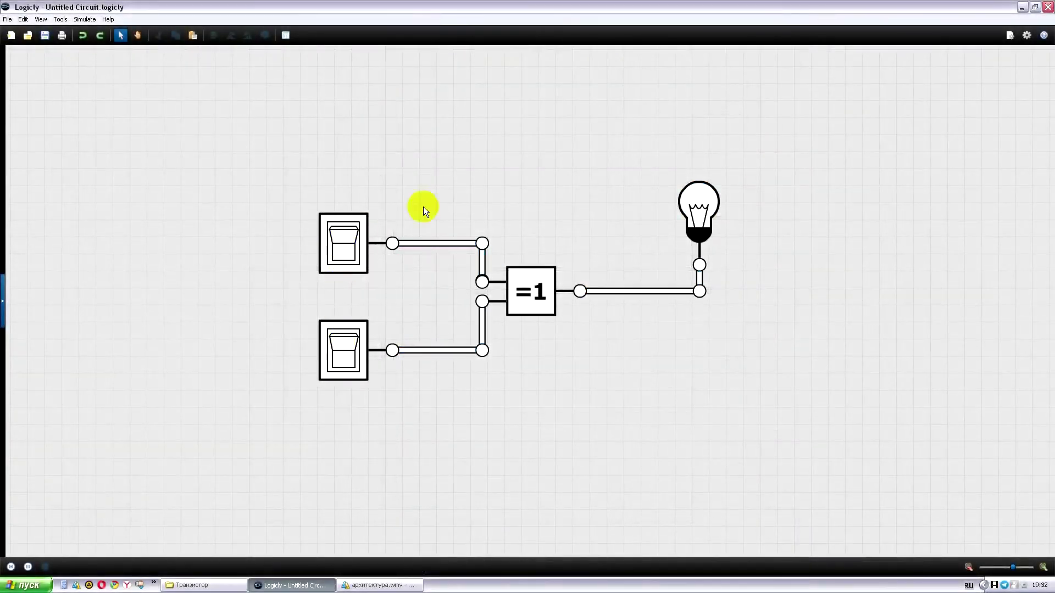
Move the whole three-gate circuit up so it sits just below the seven-gate circuit
{"action": "scroll", "coordinate": [464, 289], "scroll_direction": "up", "scroll_amount": 10}
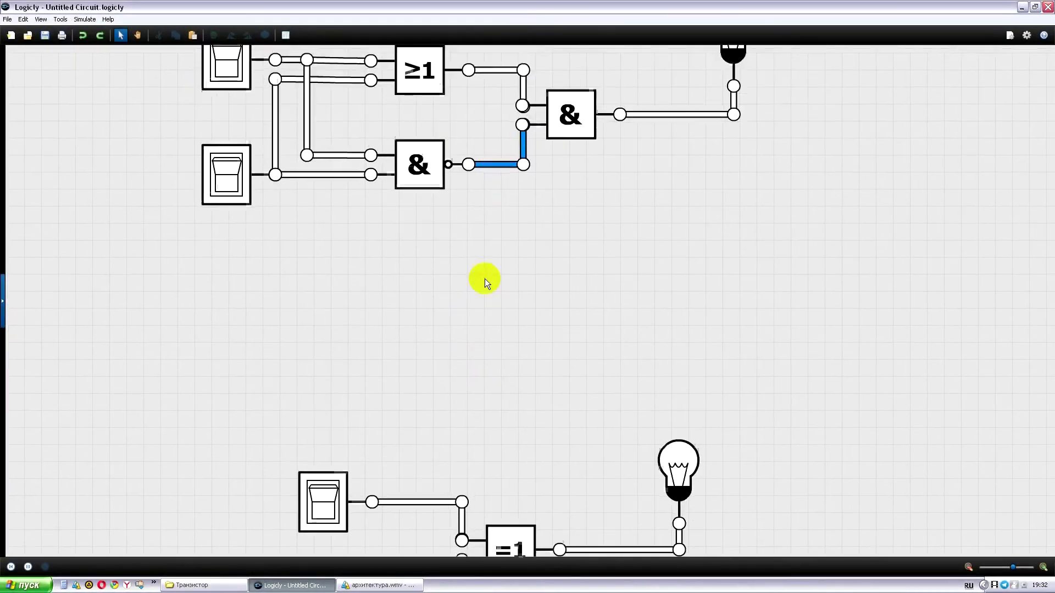
{"action": "scroll", "coordinate": [499, 423], "scroll_direction": "up", "scroll_amount": 6}
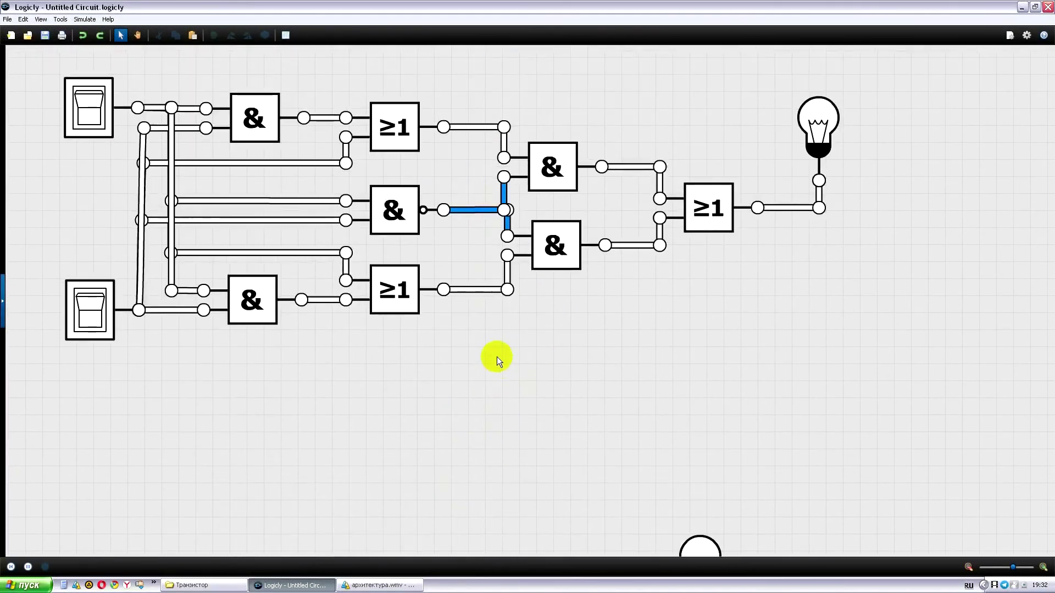
{"action": "scroll", "coordinate": [499, 355], "scroll_direction": "down", "scroll_amount": 3}
{"action": "scroll", "coordinate": [495, 425], "scroll_direction": "down", "scroll_amount": 5}
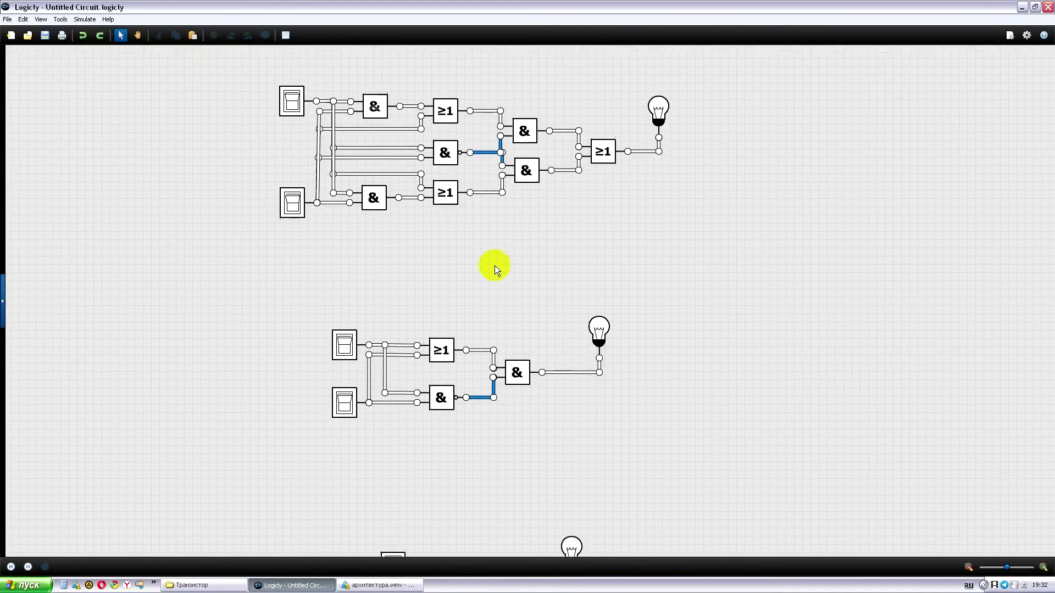
{"action": "scroll", "coordinate": [496, 250], "scroll_direction": "down", "scroll_amount": 2}
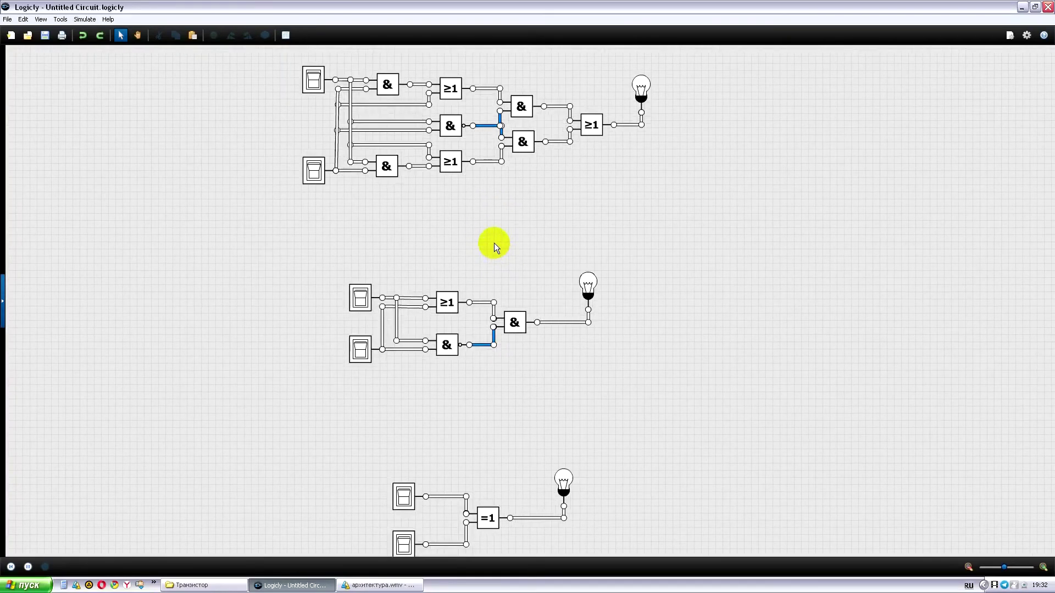
{"action": "left_click_drag", "start_coordinate": [494, 222], "coordinate": [494, 248]}
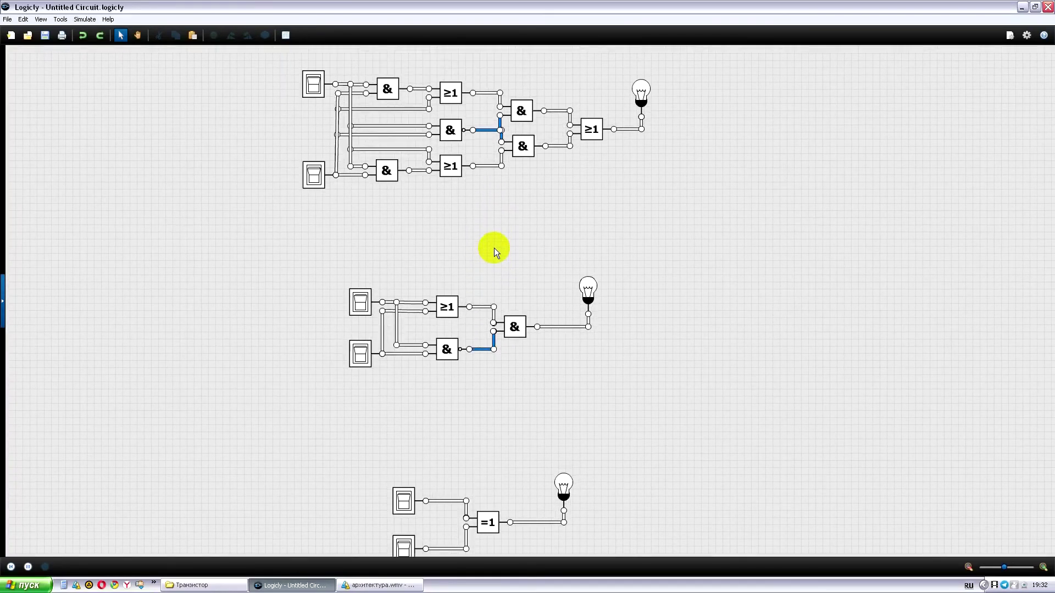
{"action": "left_click_drag", "start_coordinate": [292, 238], "coordinate": [662, 434]}
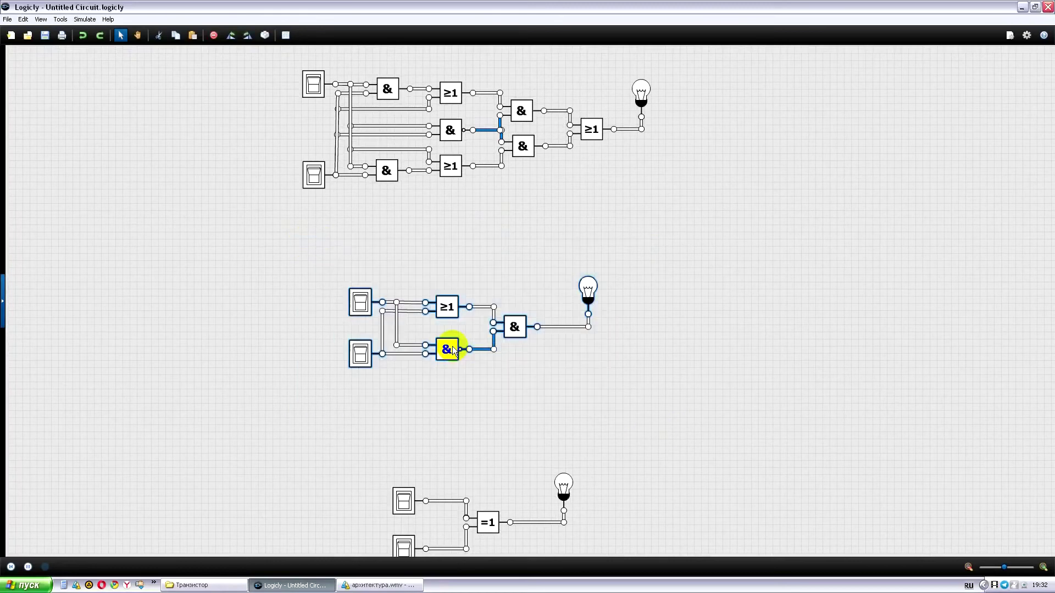
{"action": "left_click_drag", "start_coordinate": [448, 348], "coordinate": [450, 281]}
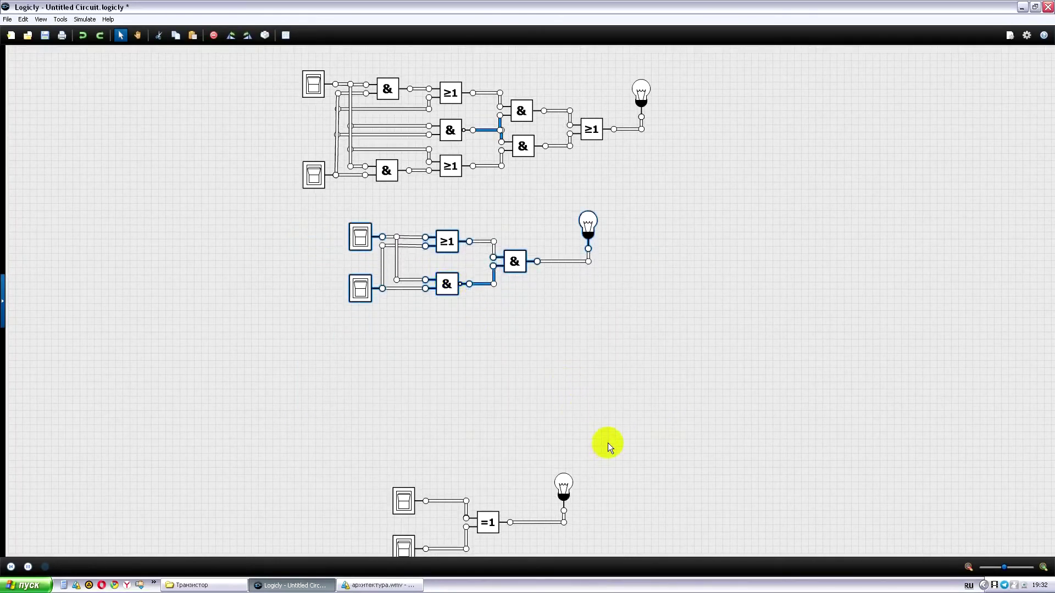
Move the whole single XOR gate circuit up just below the three-gate circuit so all three circuits fit in view
{"action": "left_click_drag", "start_coordinate": [607, 443], "coordinate": [341, 571]}
{"action": "left_click_drag", "start_coordinate": [490, 523], "coordinate": [483, 390]}
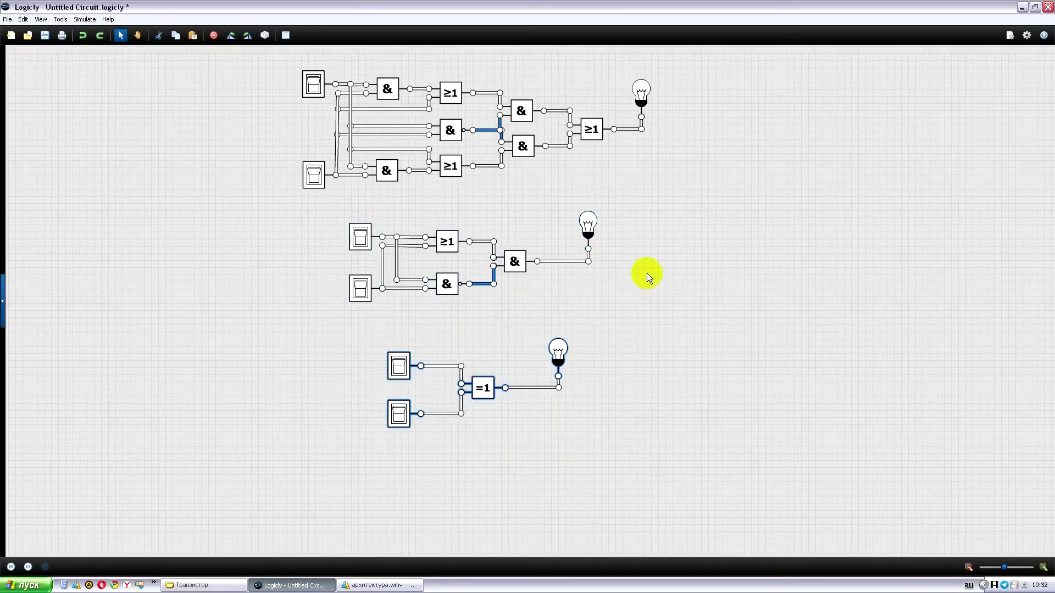
{"action": "scroll", "coordinate": [647, 366], "scroll_direction": "up", "scroll_amount": 3}
{"action": "scroll", "coordinate": [648, 366], "scroll_direction": "up", "scroll_amount": 1}
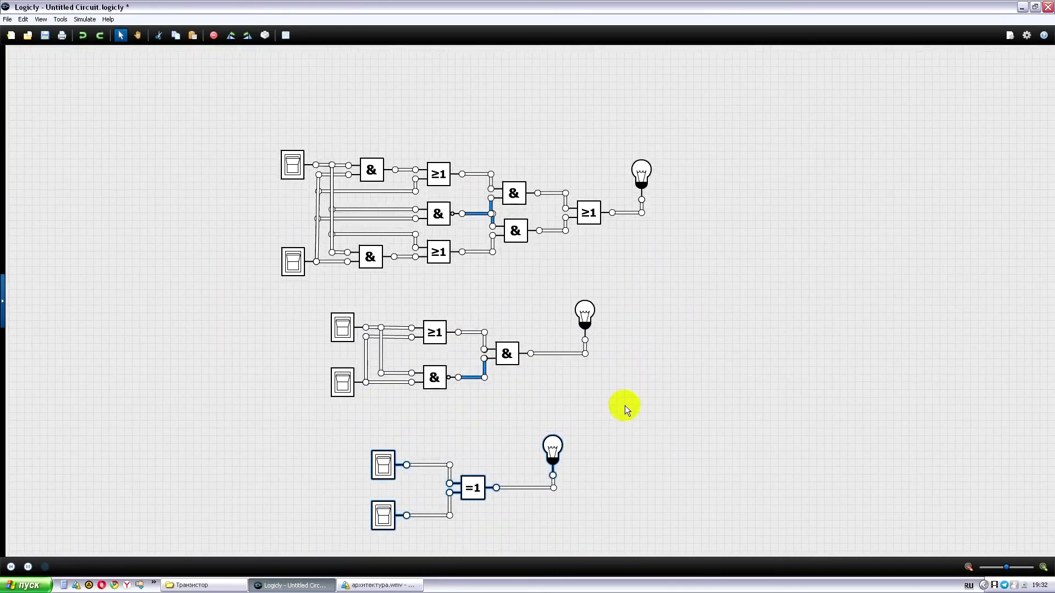
{"action": "scroll", "coordinate": [625, 406], "scroll_direction": "up", "scroll_amount": 1}
{"action": "scroll", "coordinate": [645, 372], "scroll_direction": "up", "scroll_amount": 2}
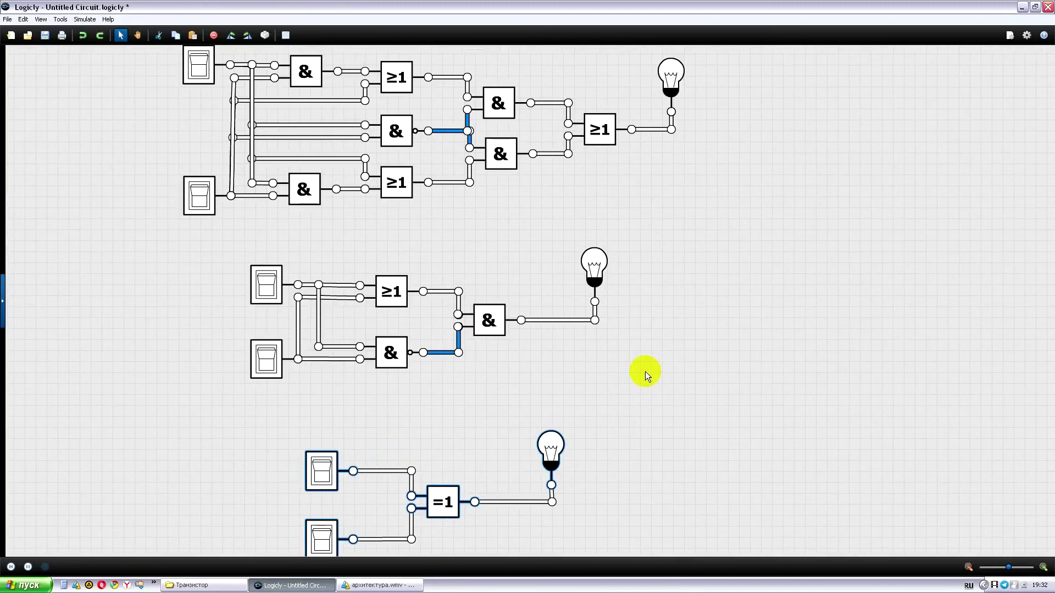
{"action": "scroll", "coordinate": [645, 371], "scroll_direction": "down", "scroll_amount": 2}
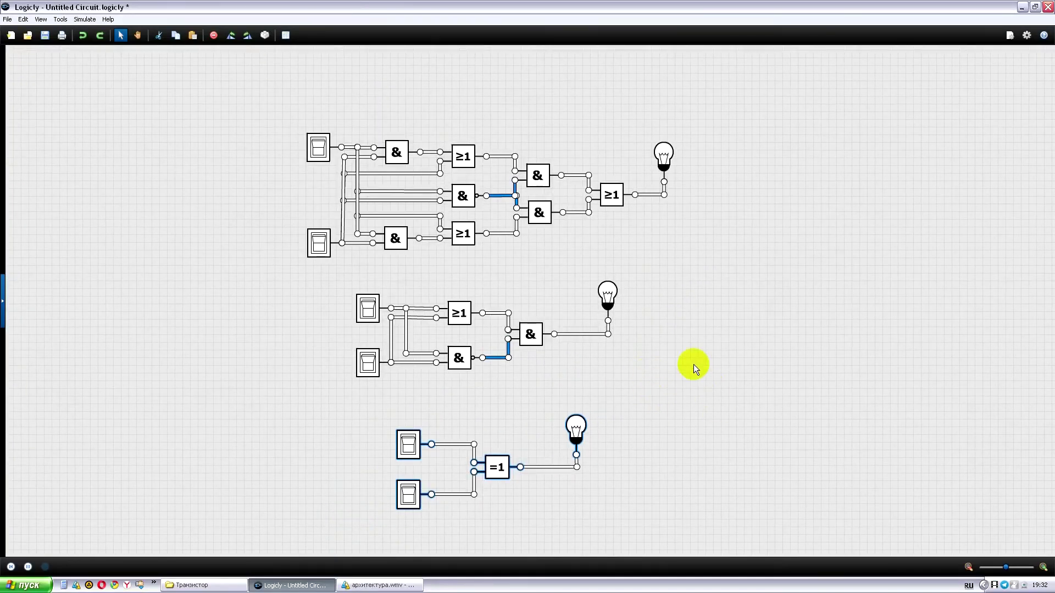